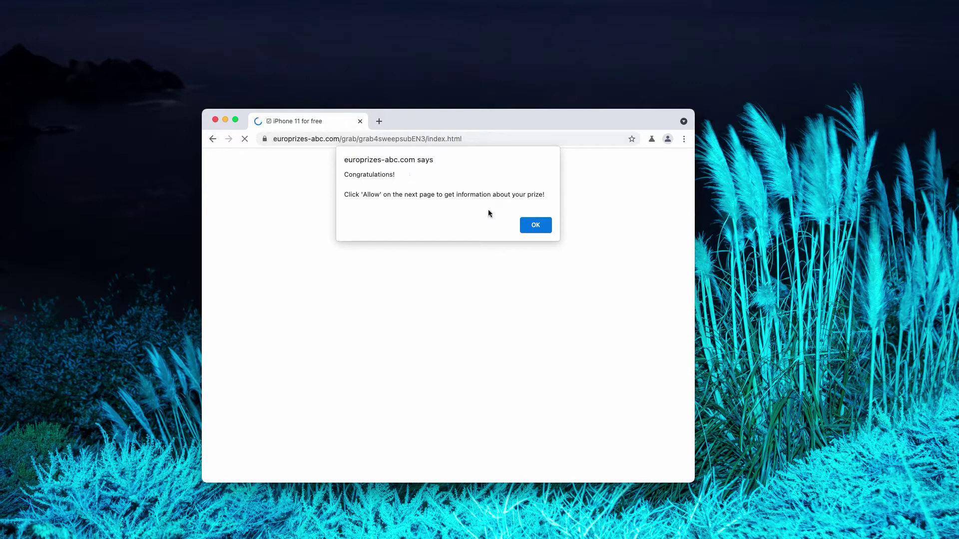
Step: Dismiss the congratulations alert and the site's notification permission prompts
left_click(534, 226)
left_click(301, 140)
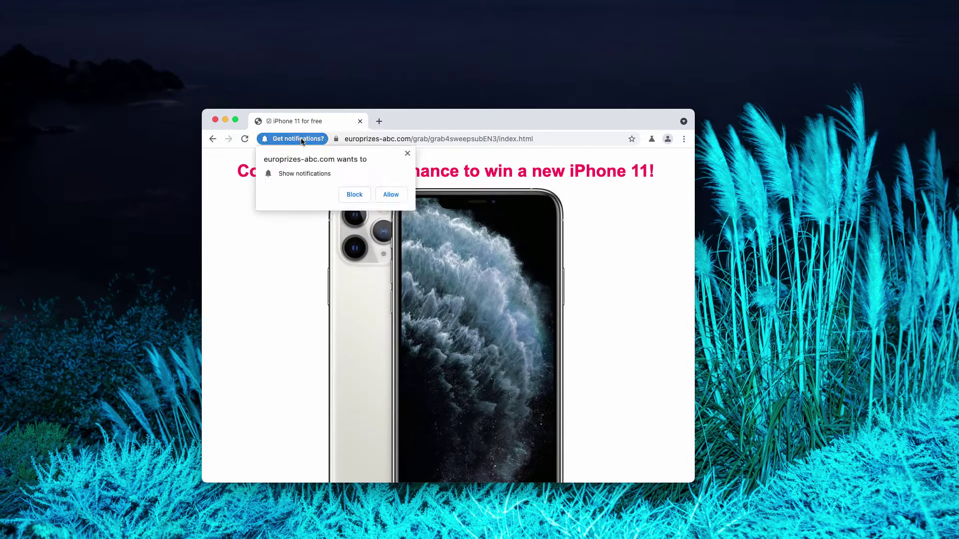
left_click(469, 129)
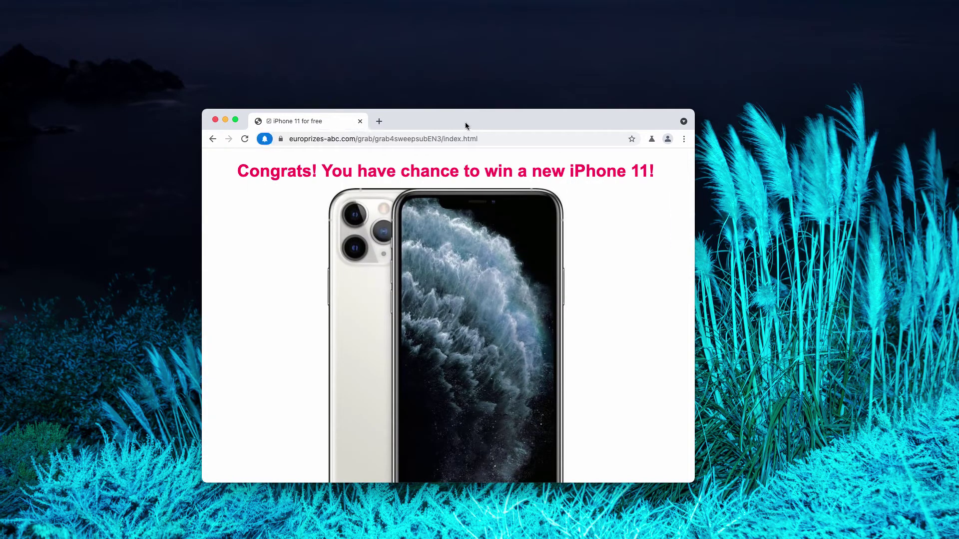
left_click(271, 142)
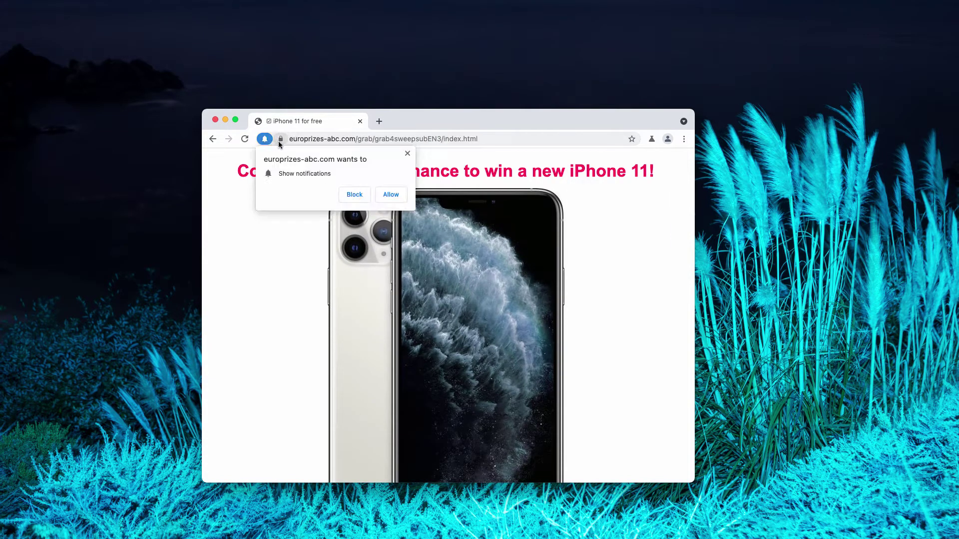
left_click(482, 115)
Step: Scroll down and answer Yes to the first survey question
scroll(549, 240, "down", 2)
scroll(566, 258, "down", 5)
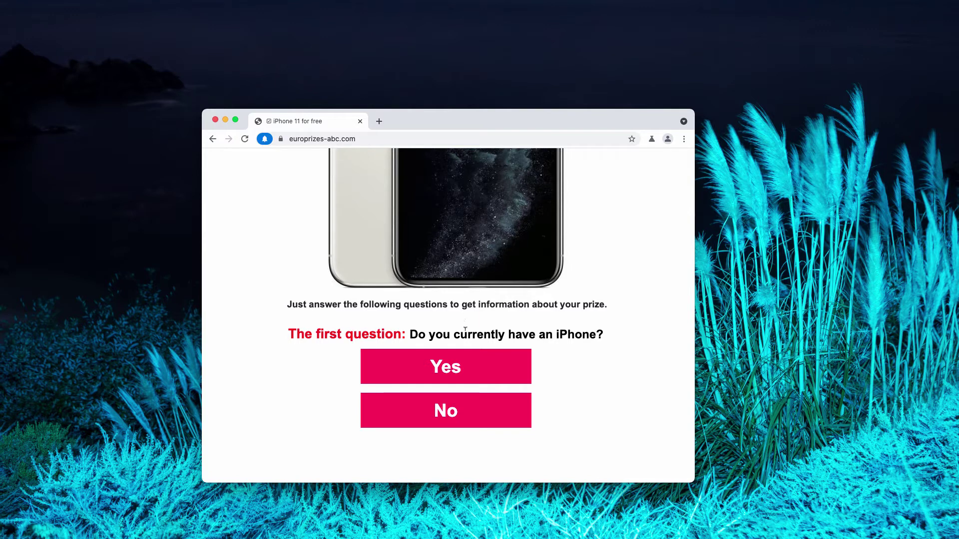
left_click(475, 376)
scroll(474, 367, "down", 5)
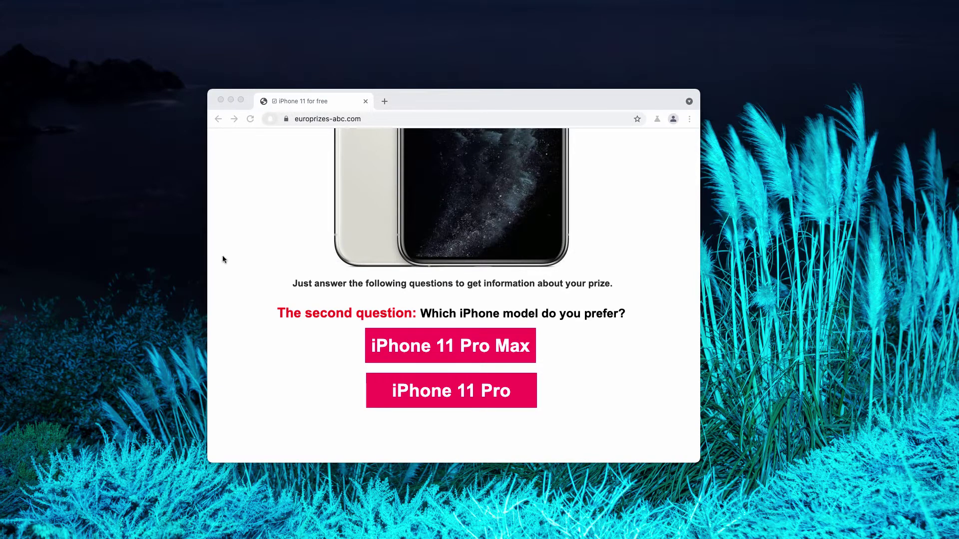
Step: Allow europrizes-abc.com to send notifications from the address-bar permission prompt
left_click_drag(470, 100, 470, 104)
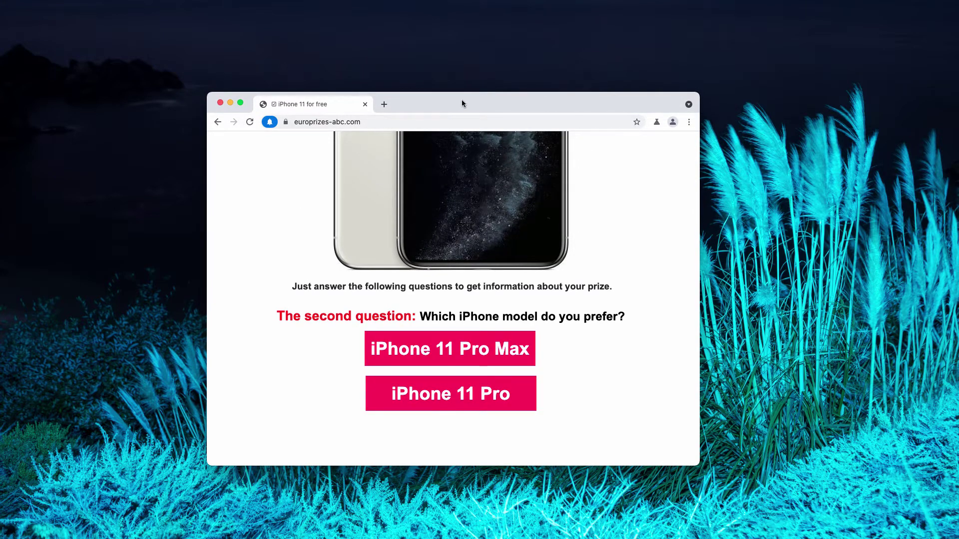
left_click(270, 123)
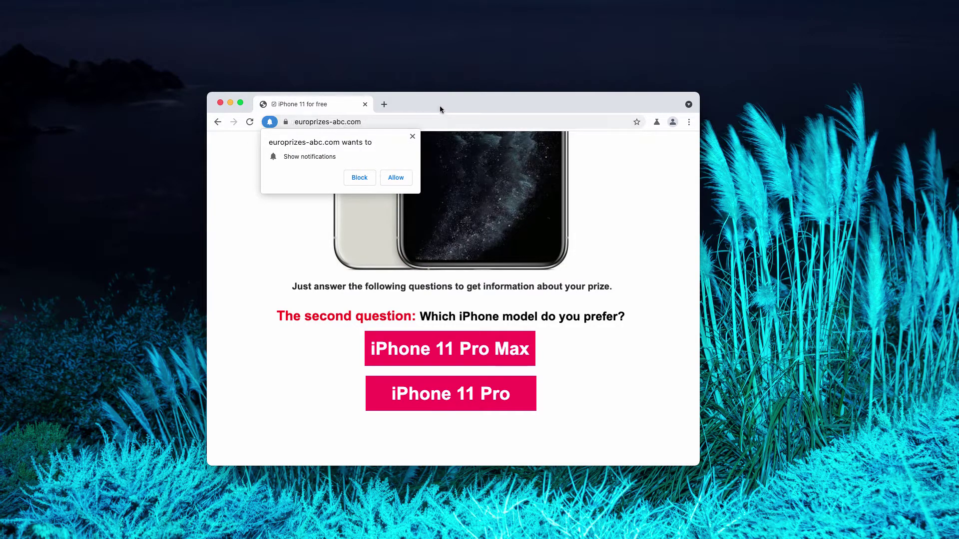
left_click(394, 178)
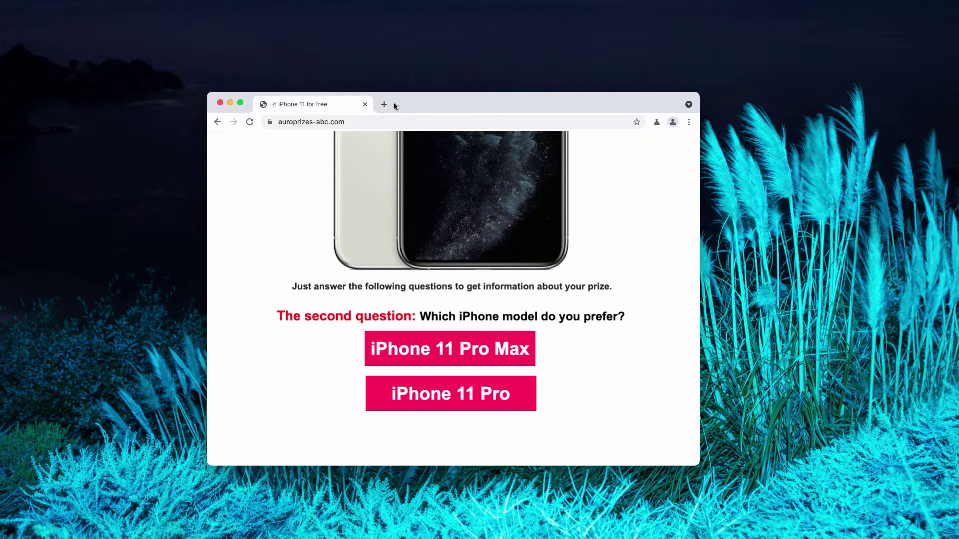
Step: Replace the prize tab with a new blank tab and open Chromium Settings
left_click(383, 104)
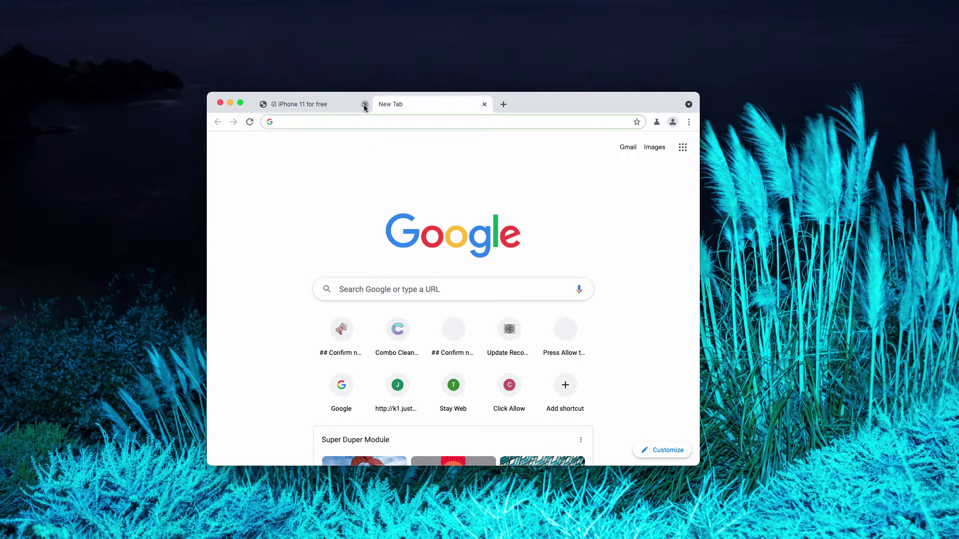
left_click(365, 105)
left_click(689, 122)
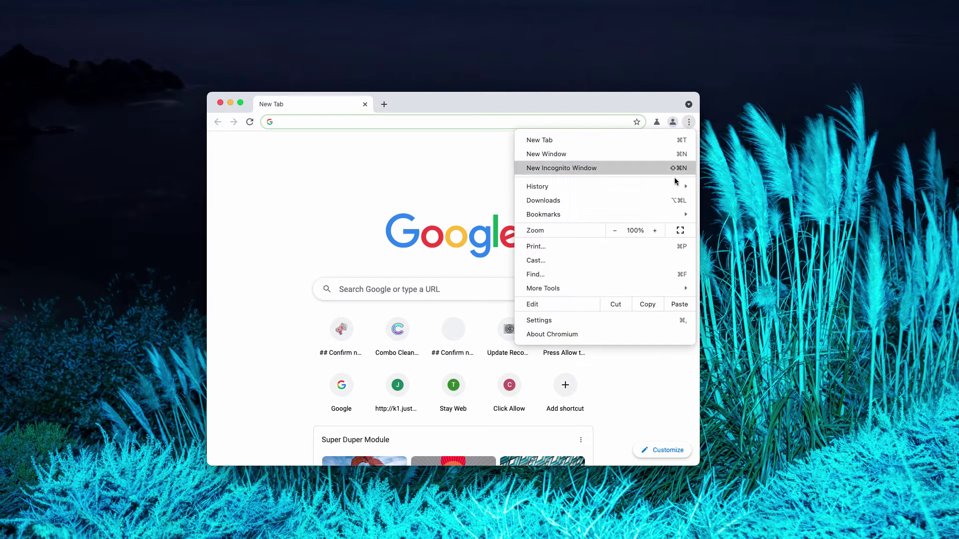
left_click(626, 321)
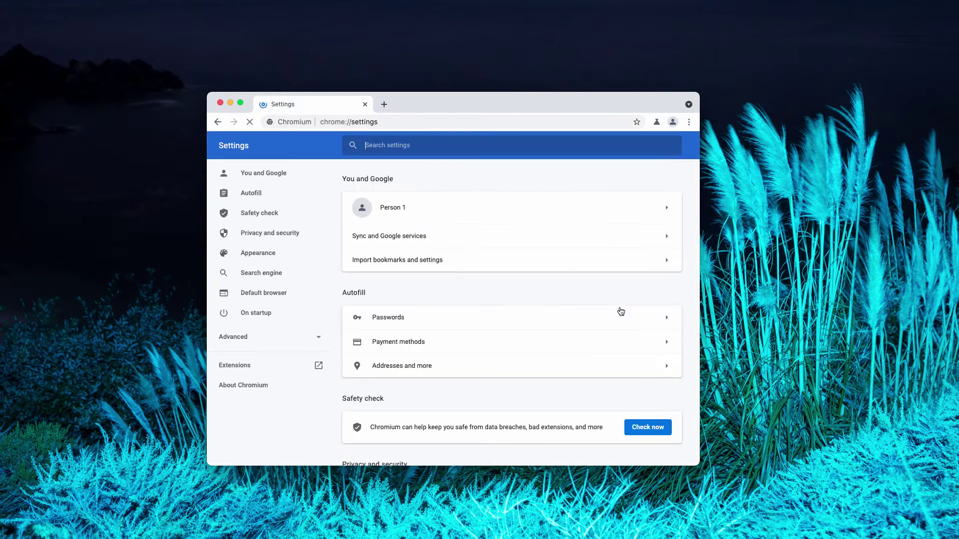
Step: Go to Site Settings and open the Notifications permission page
scroll(594, 325, "down", 3)
scroll(525, 336, "down", 2)
scroll(377, 219, "up", 1)
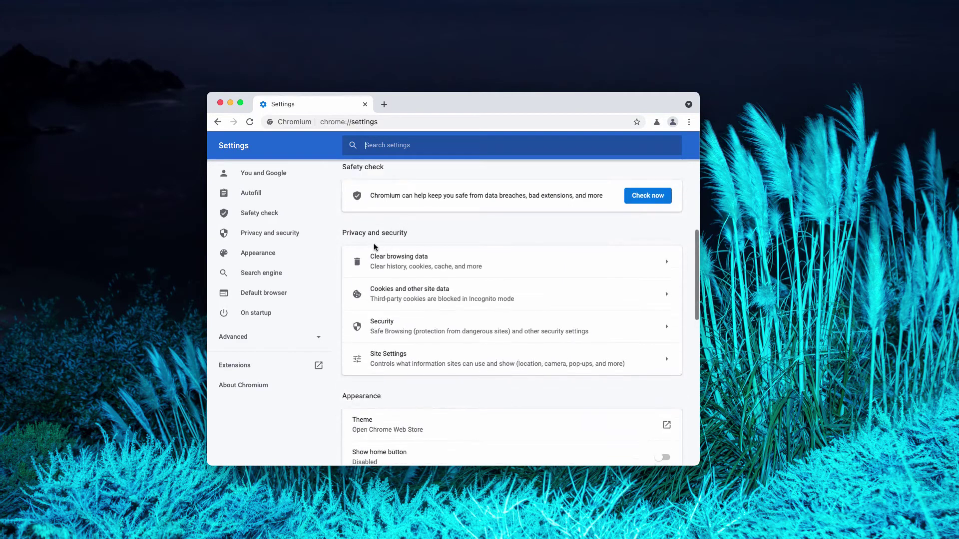
left_click(402, 363)
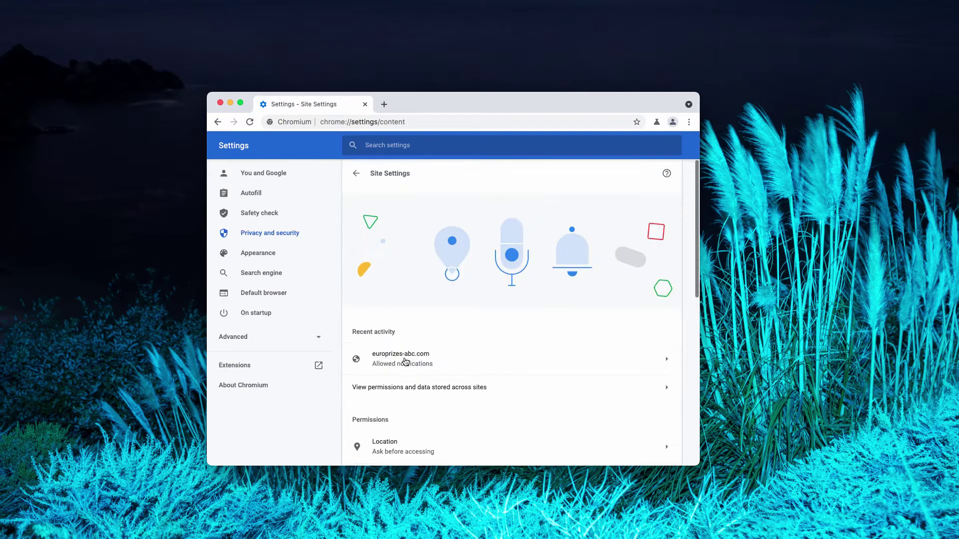
scroll(406, 363, "down", 3)
scroll(405, 364, "down", 1)
left_click(403, 329)
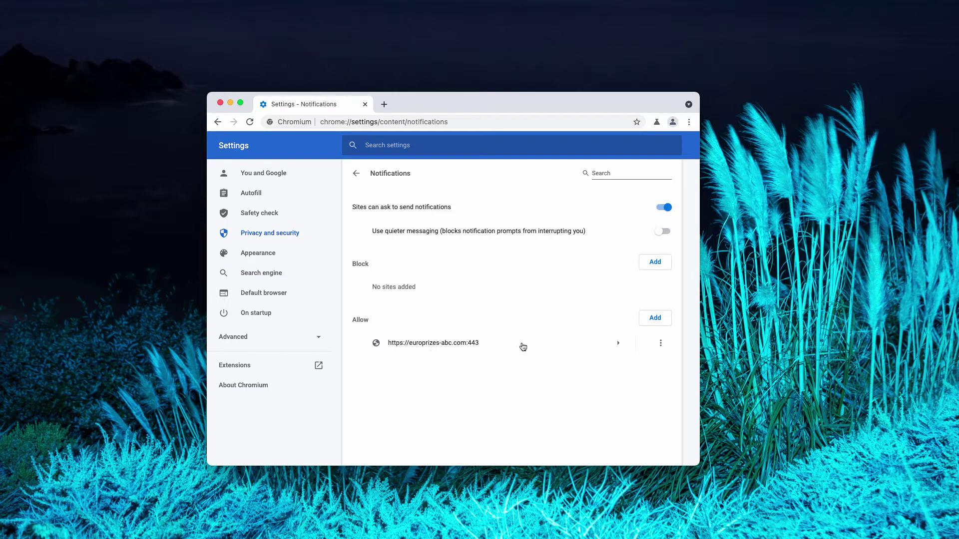
Step: Remove europrizes-abc.com from allowed notifications, then show Finder's Applications folder
left_click(660, 344)
left_click(648, 380)
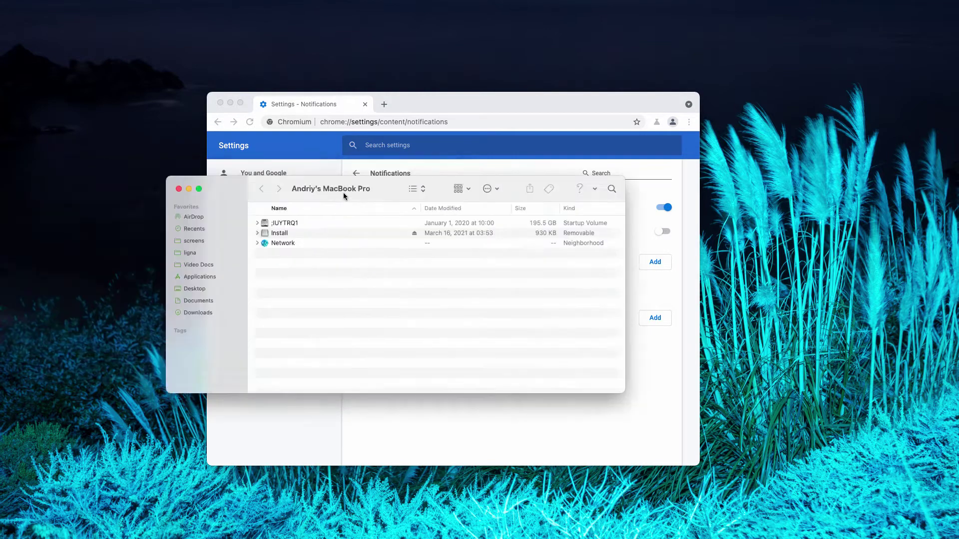
left_click(307, 285)
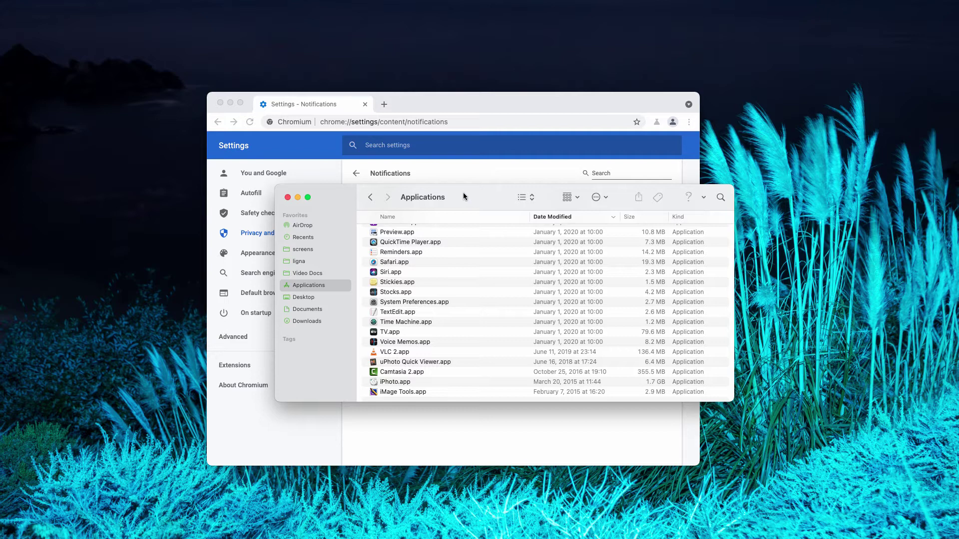
Step: Scroll through the Applications folder and close the Finder window
left_click_drag(463, 196, 440, 196)
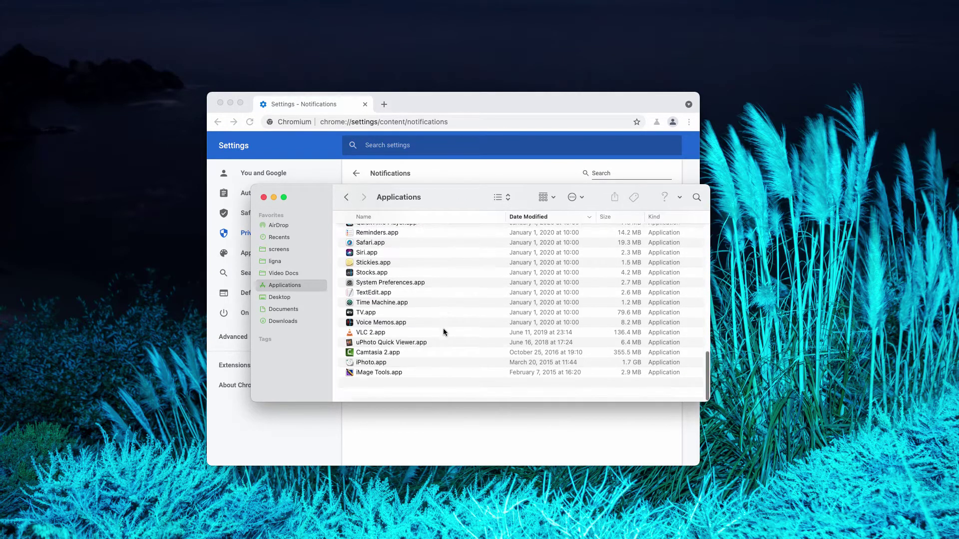
scroll(442, 328, "up", 1)
scroll(445, 330, "up", 5)
scroll(445, 329, "up", 3)
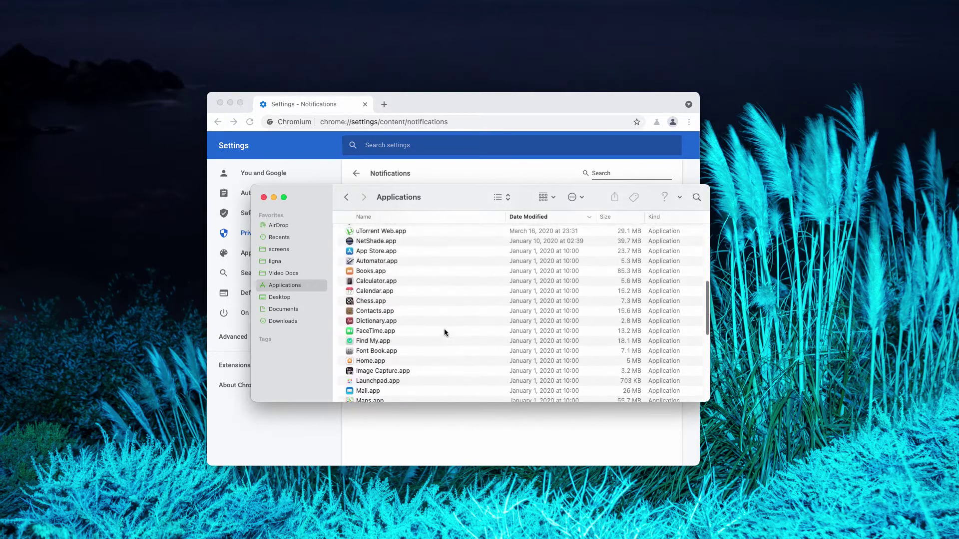
scroll(444, 329, "up", 3)
scroll(445, 330, "up", 3)
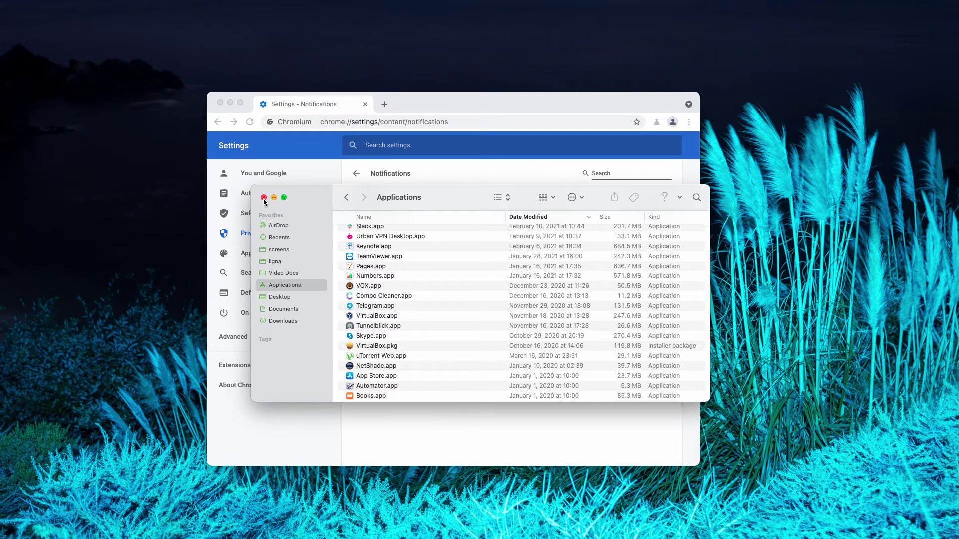
left_click(264, 197)
left_click(366, 121)
Step: Load combocleaner.com in Chromium
type("combocleaner.com")
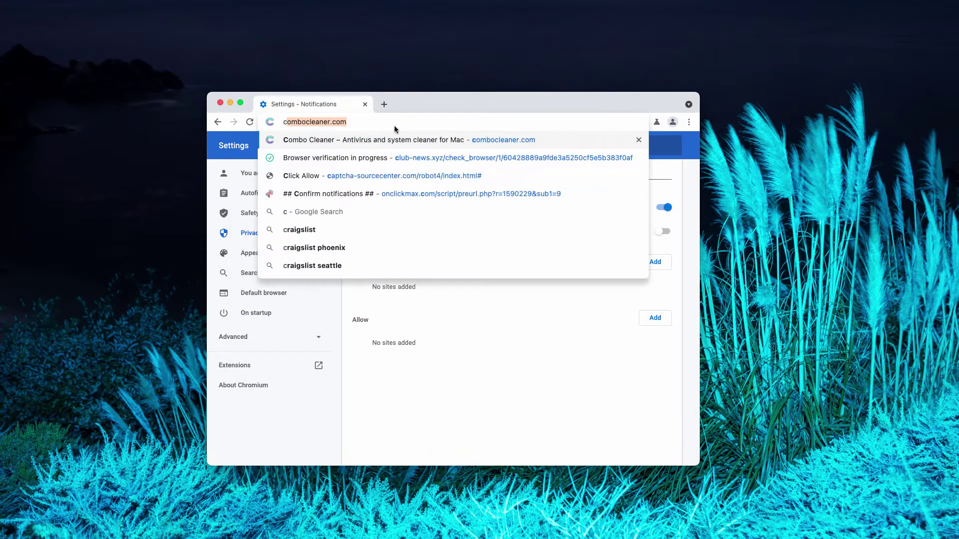
key("Return")
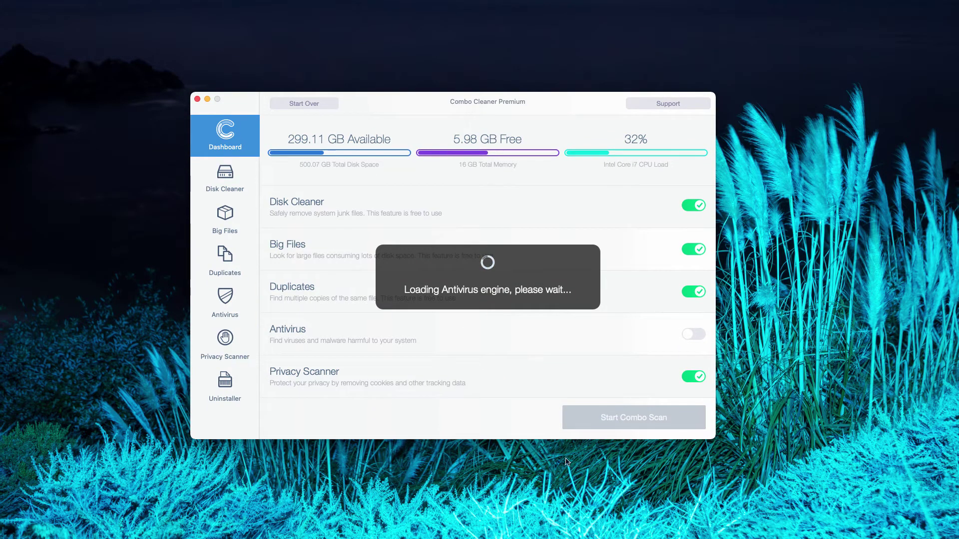
Step: Start a Combo Scan of the Mac and keep Combo Cleaner in front
left_click(637, 425)
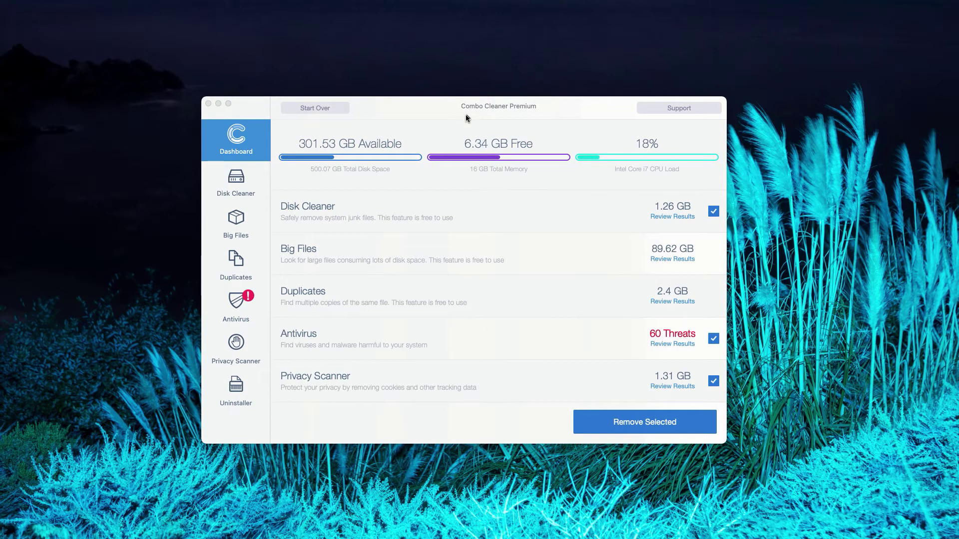
left_click_drag(468, 110, 469, 114)
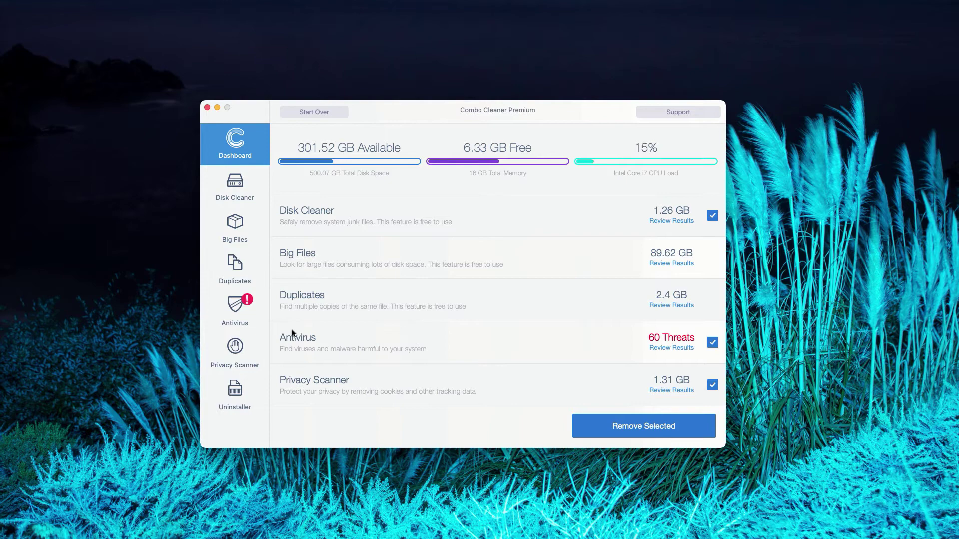
Step: Review the 60 antivirus threats and reveal Install (10).dmg in Finder
left_click(681, 349)
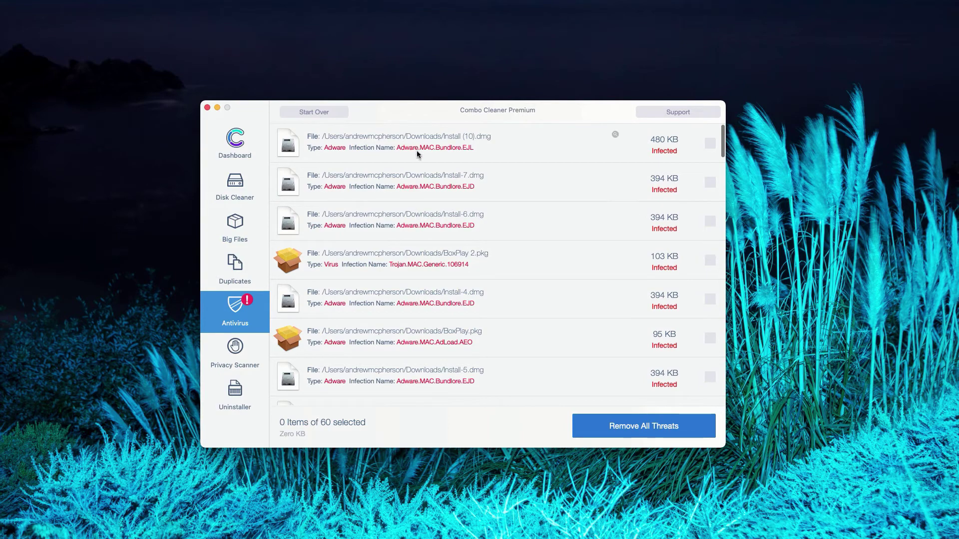
scroll(414, 200, "down", 3)
scroll(412, 217, "up", 3)
left_click(615, 136)
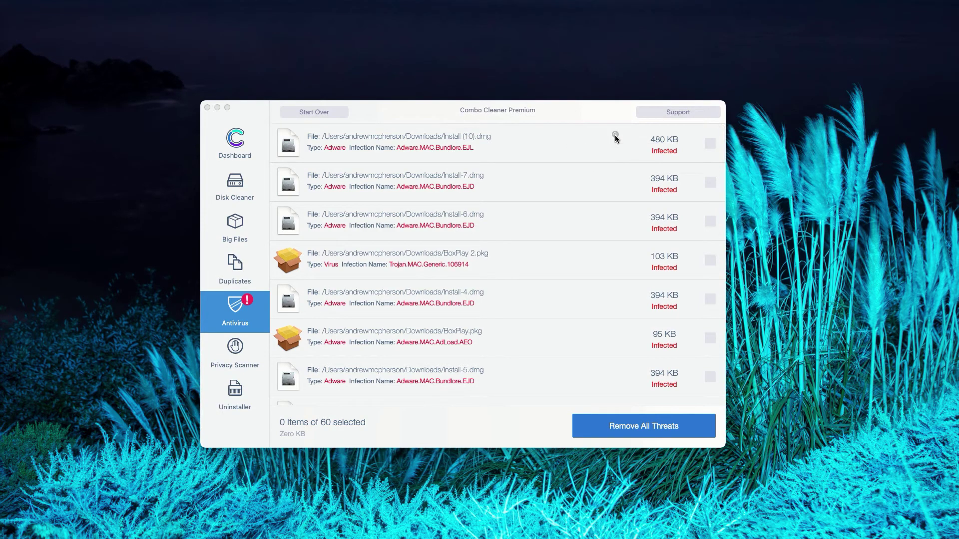
Step: Move Install (10).dmg from the Downloads folder to the Trash
left_click_drag(407, 176, 485, 165)
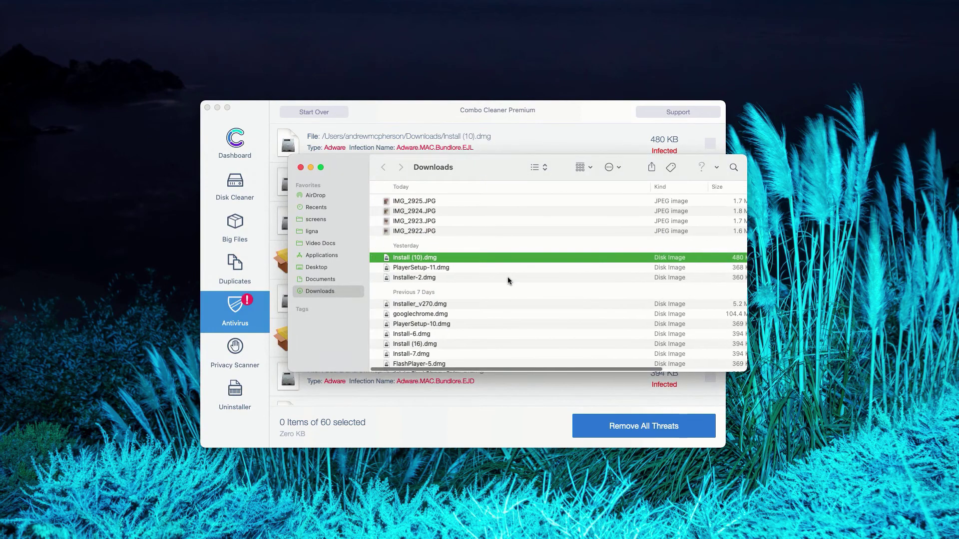
right_click(454, 261)
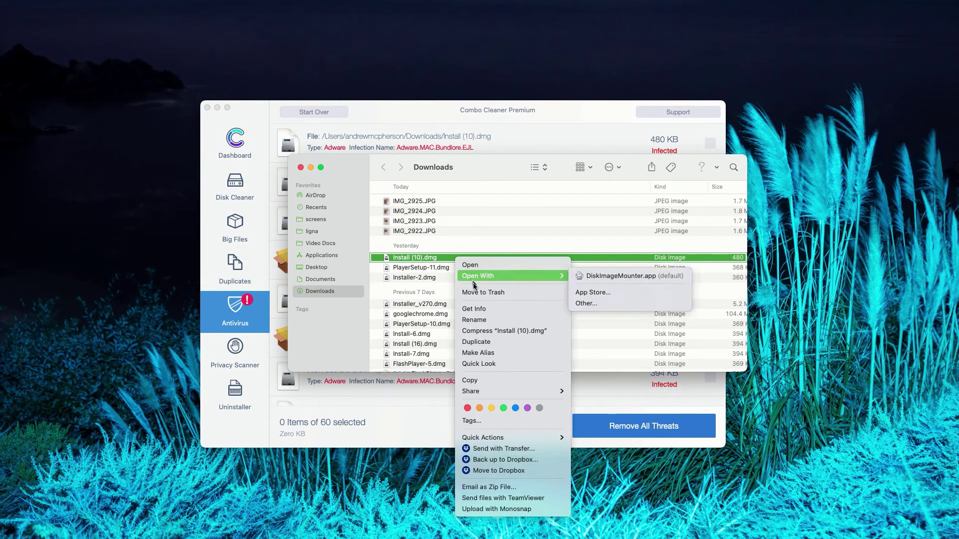
left_click(482, 294)
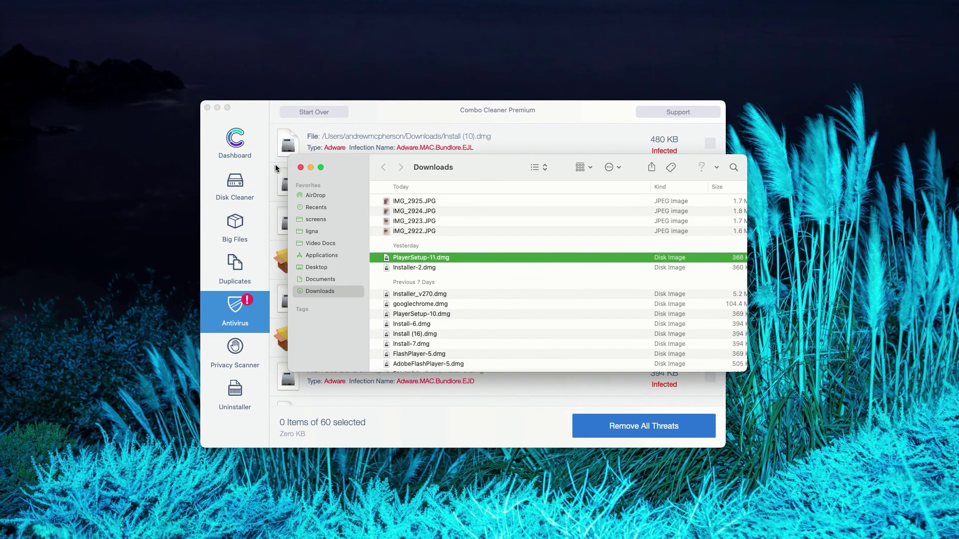
Step: Close the Downloads window and scroll Combo Cleaner's 60-item threat list
left_click(301, 167)
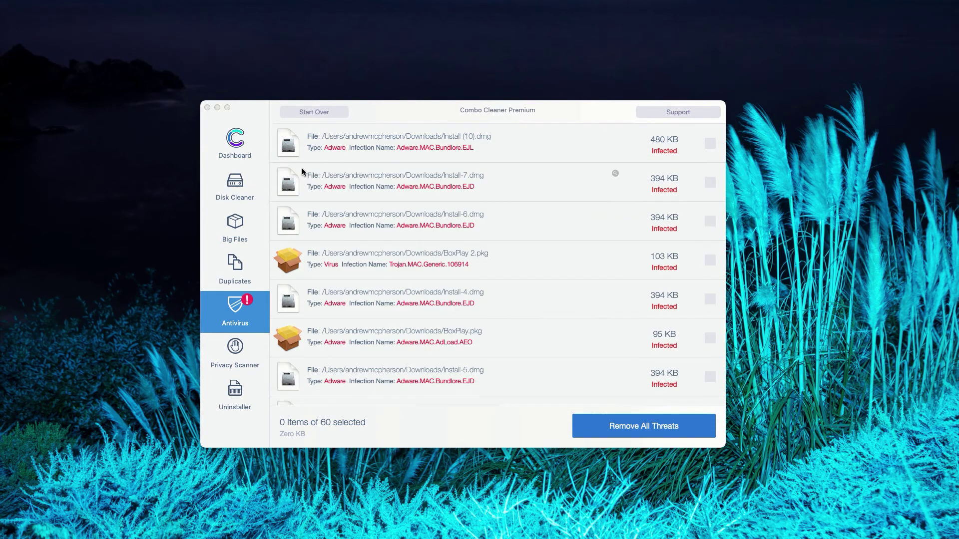
scroll(561, 229, "down", 2)
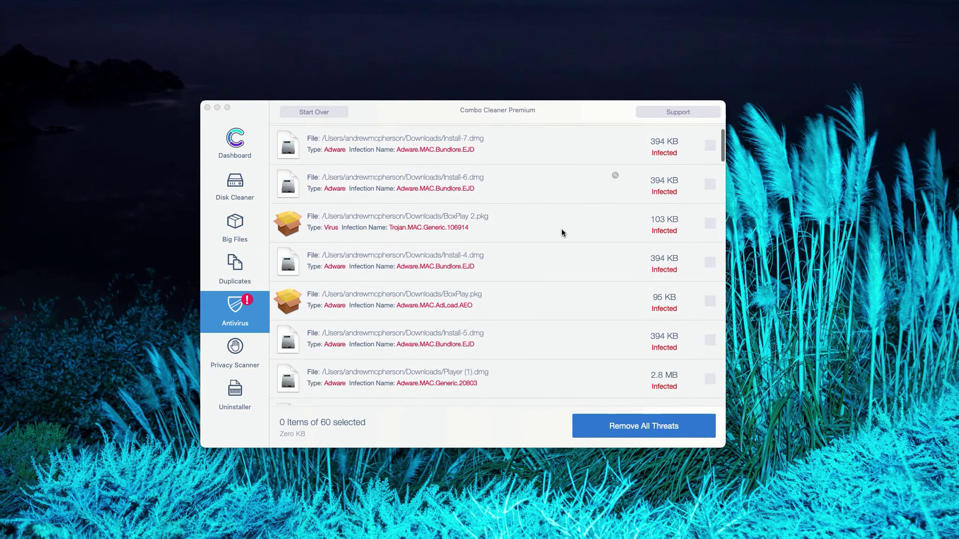
scroll(563, 233, "up", 1)
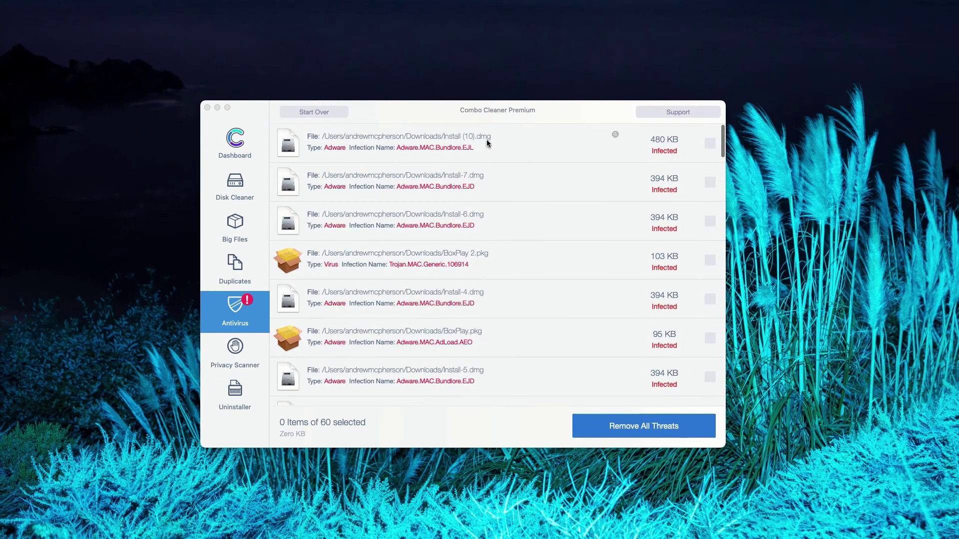